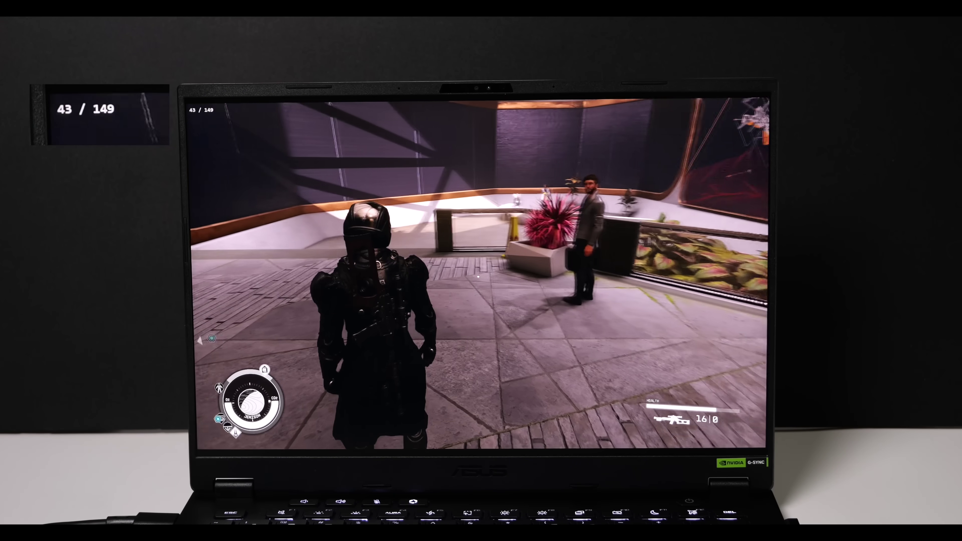
Walk the character across the room during the handheld gameplay demo
key("a")
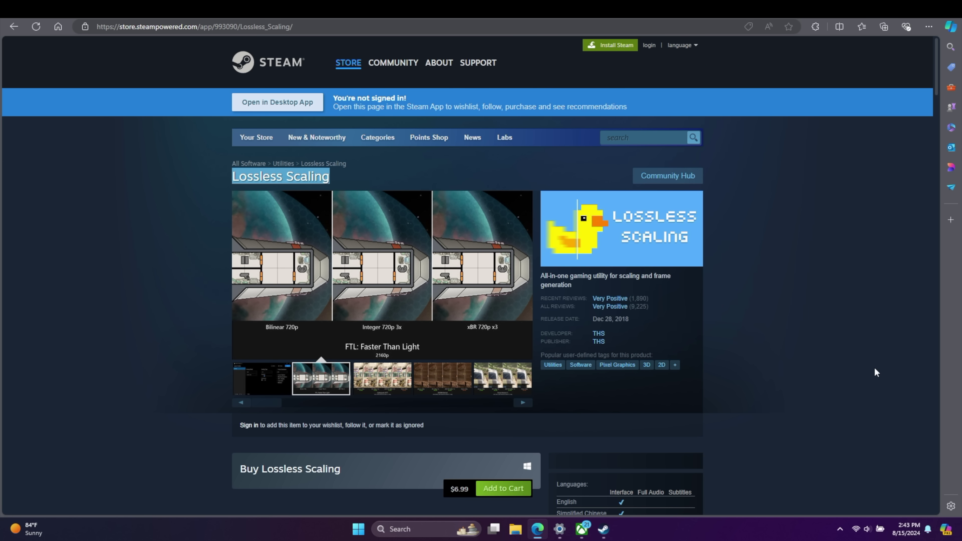
Scroll the Lossless Scaling store page and open all Recent Events news
scroll(875, 370, "down", 5)
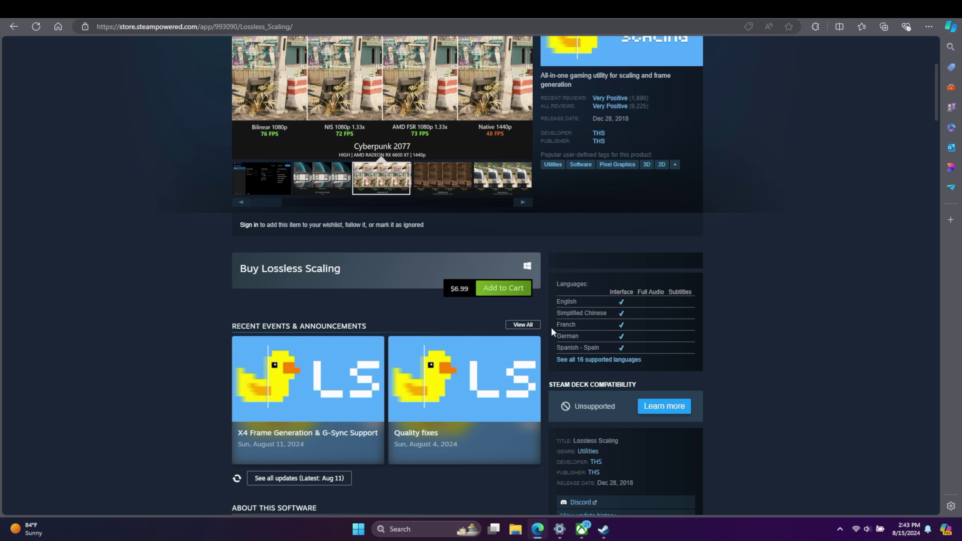
left_click(522, 324)
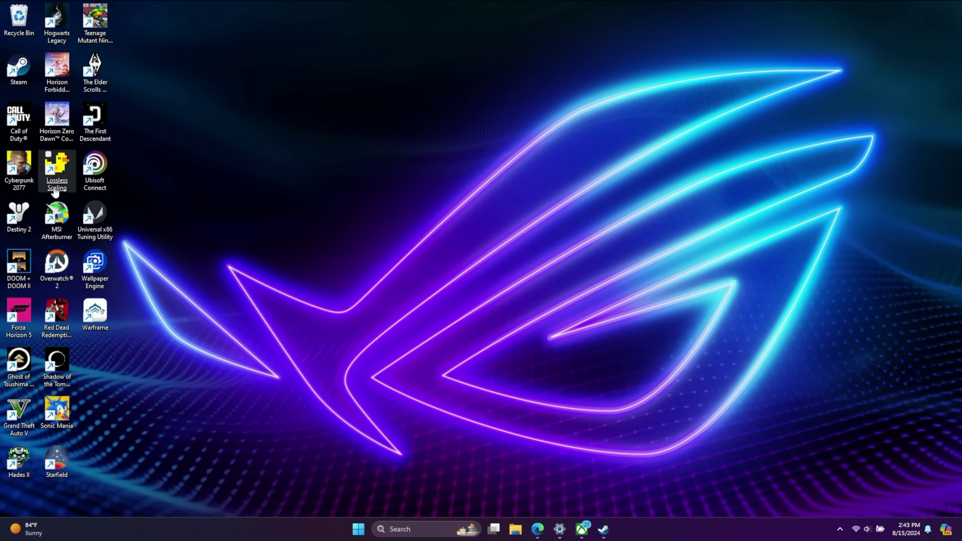
Launch Lossless Scaling 2.11 from its desktop shortcut and maximize its window
left_click(61, 168)
double_click(61, 167)
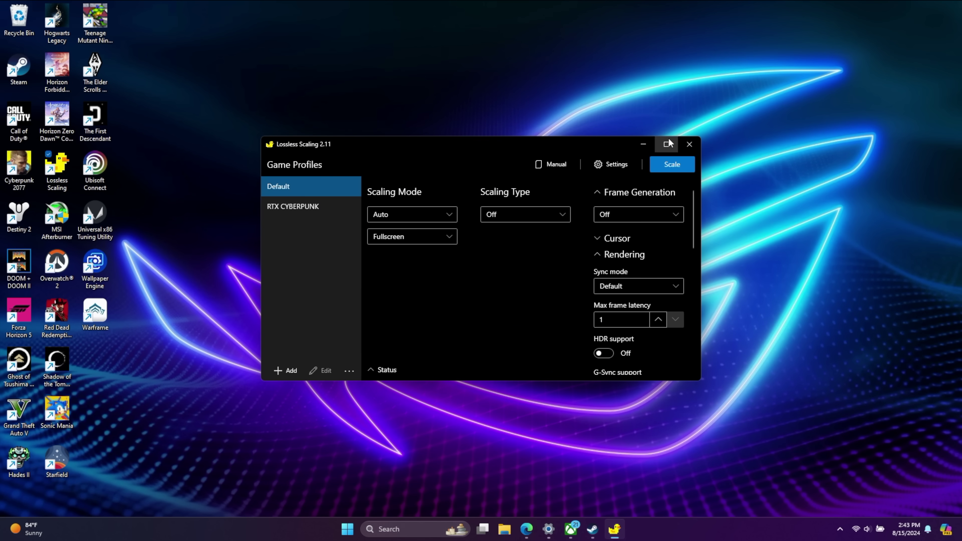
left_click(666, 144)
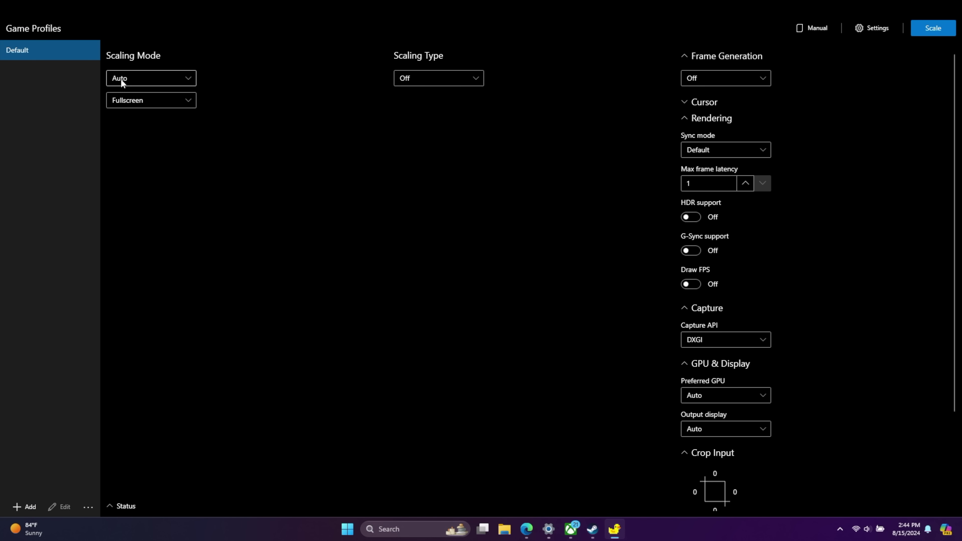
mouse_move(120, 78)
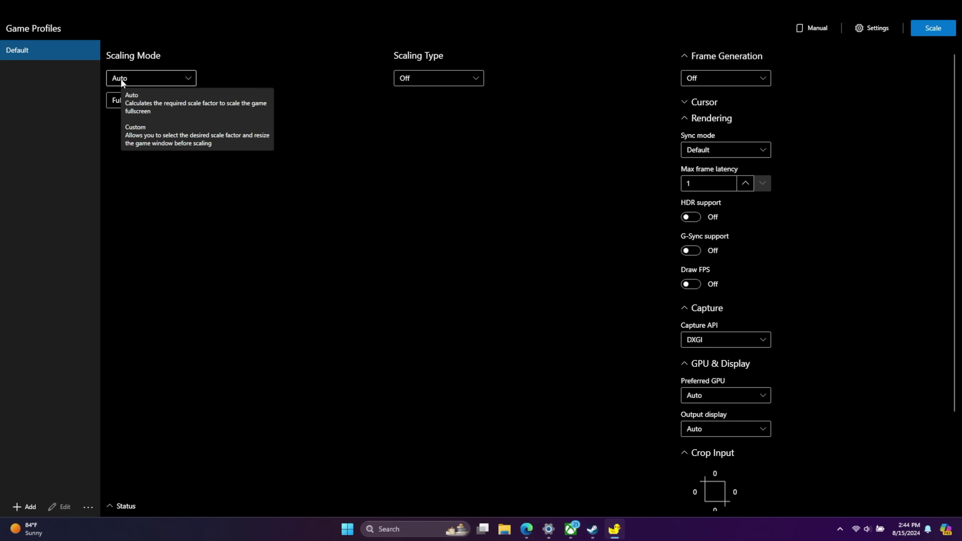
mouse_move(707, 181)
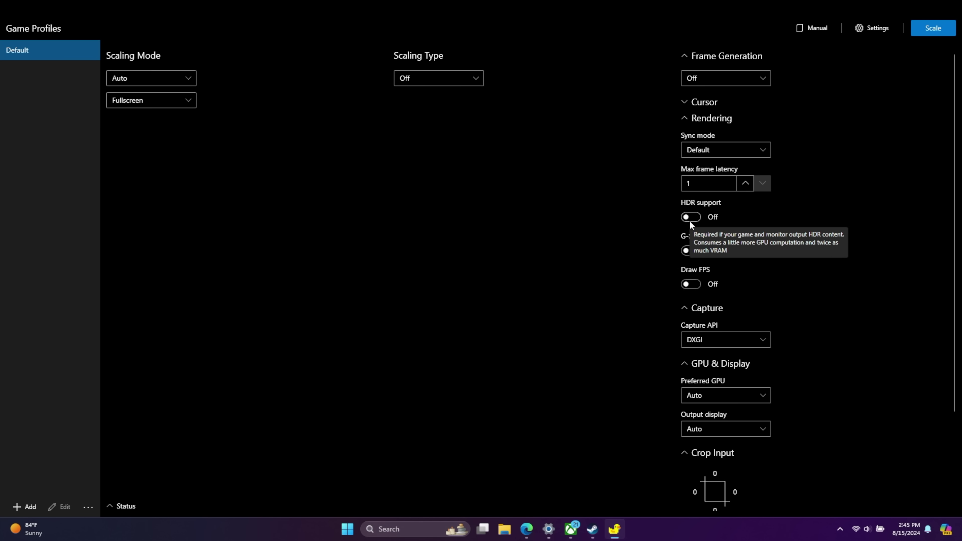
mouse_move(693, 339)
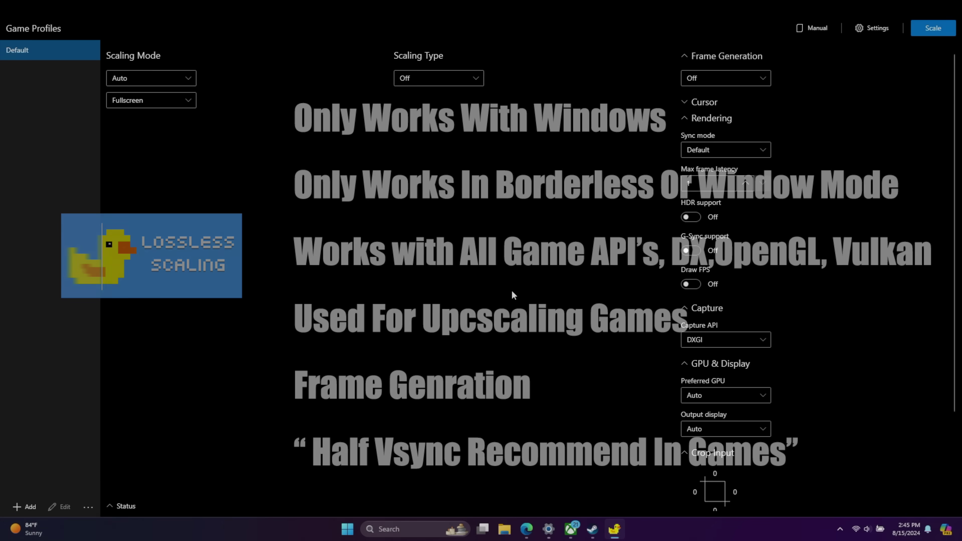
Launch Cyberpunk 2077 and lower its graphics Quick Preset from Ultra to High
left_click(929, 10)
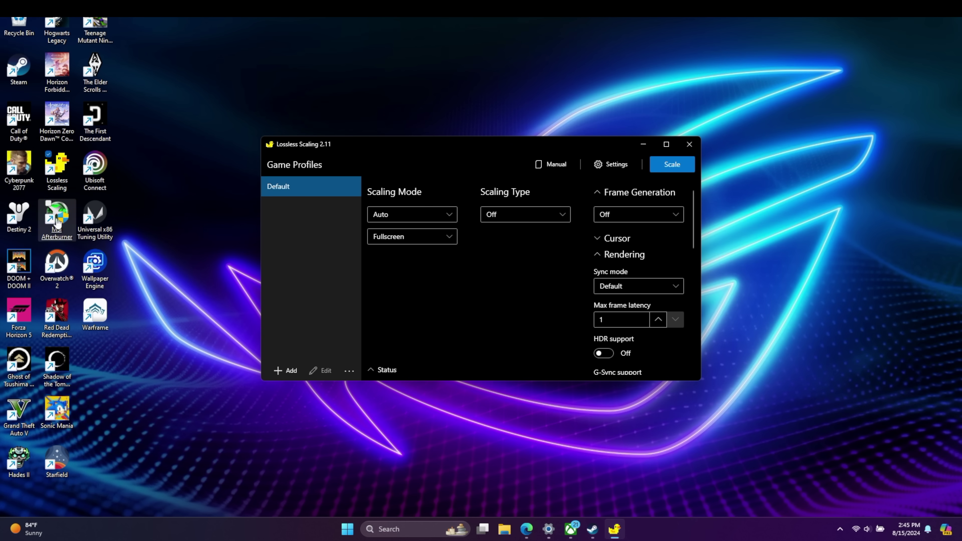
double_click(26, 171)
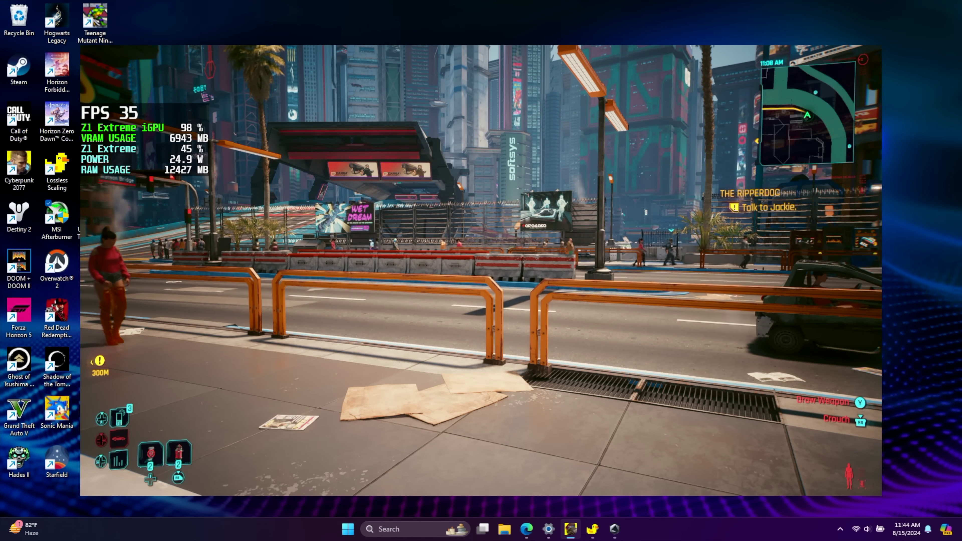
key("Escape")
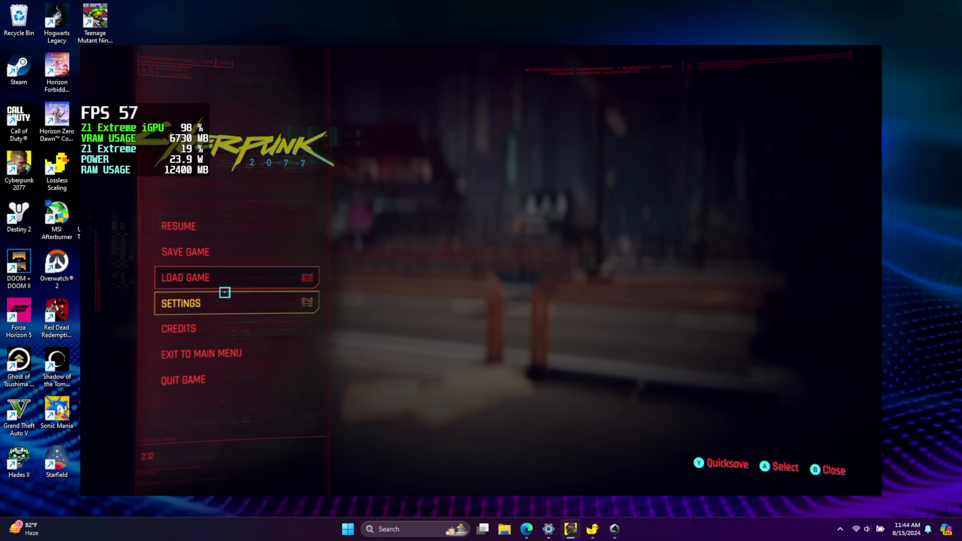
left_click(225, 293)
key("3")
key("1")
key("1")
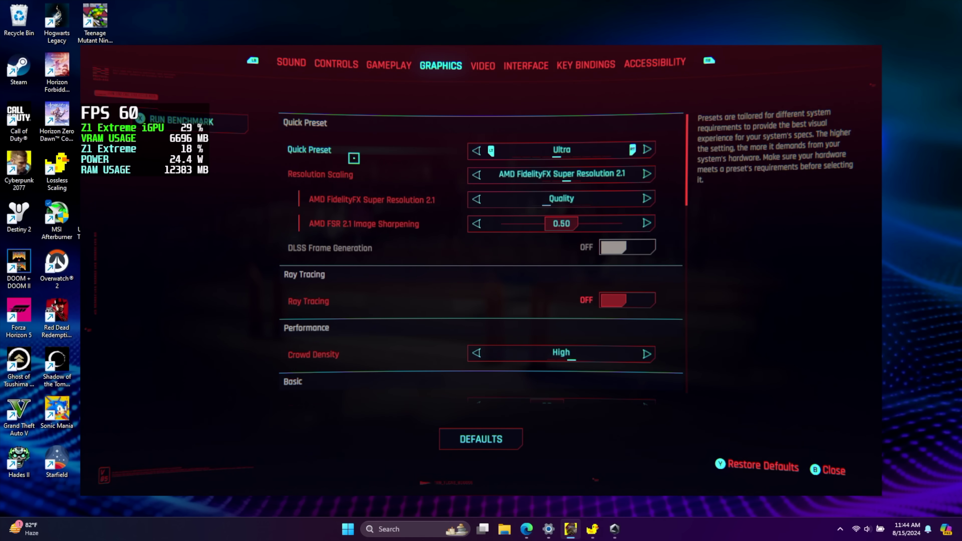
key("Left")
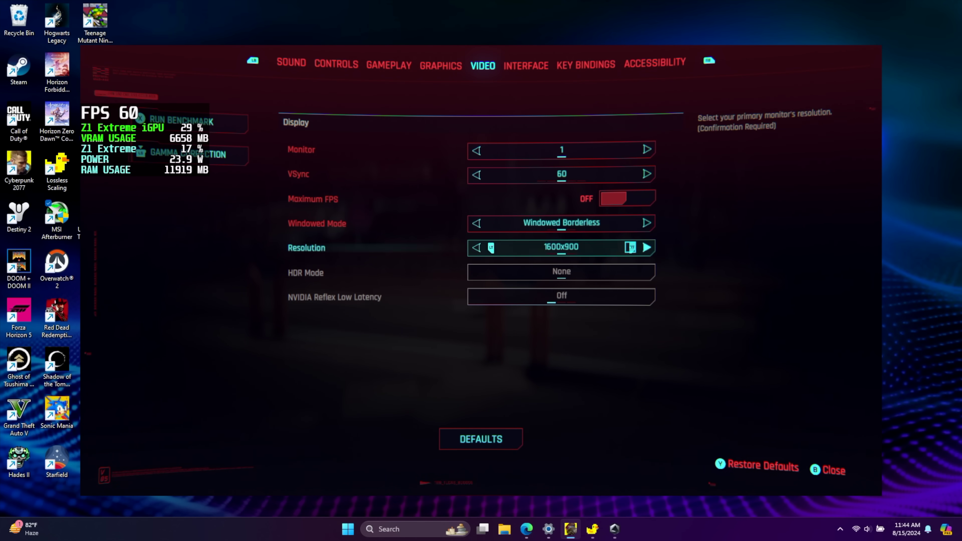
key("Escape")
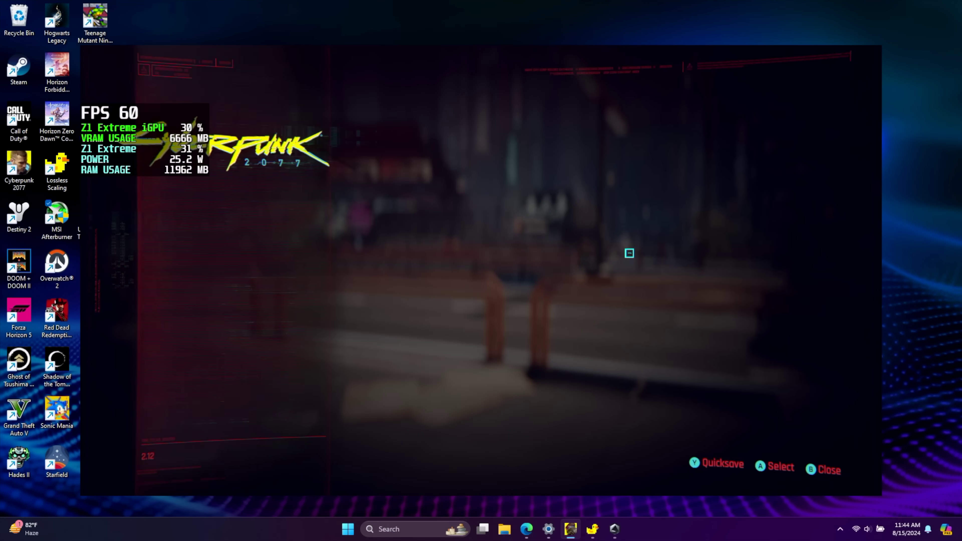
key("Escape")
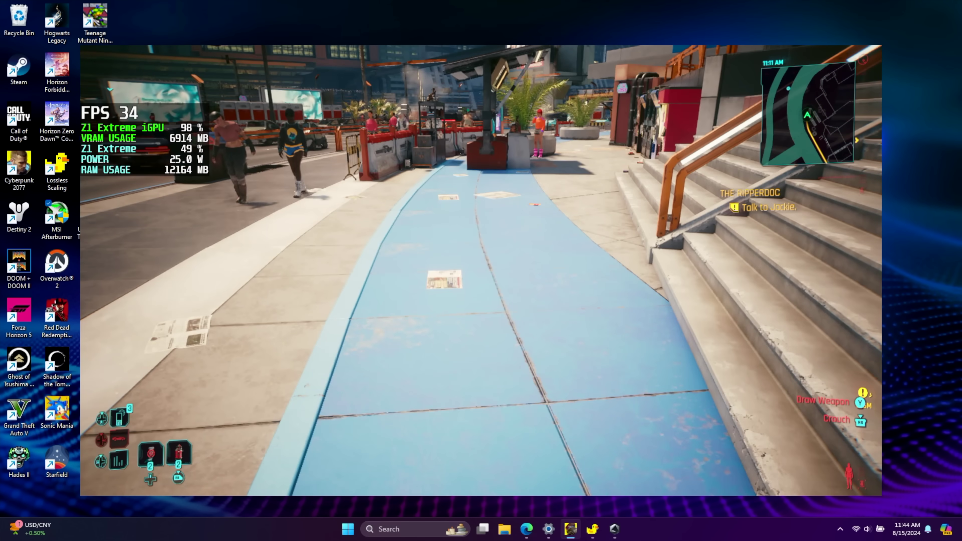
Bring Lossless Scaling forward and try Custom scaling mode with scale factor 1.2
key("super")
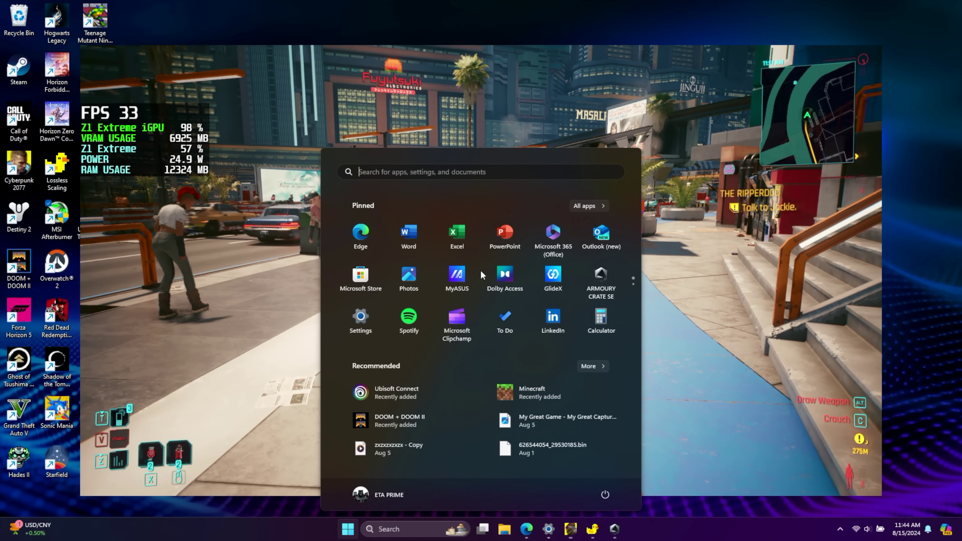
left_click(592, 529)
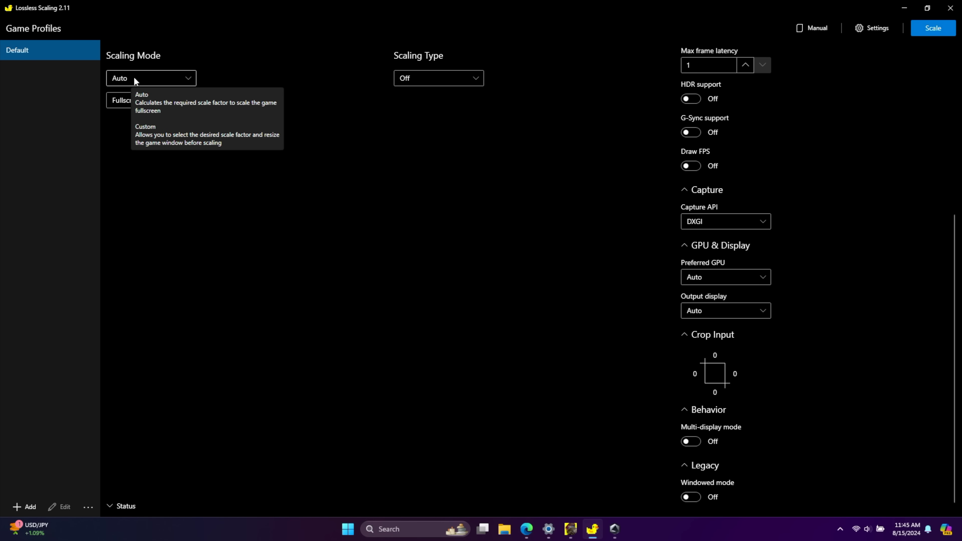
left_click(143, 77)
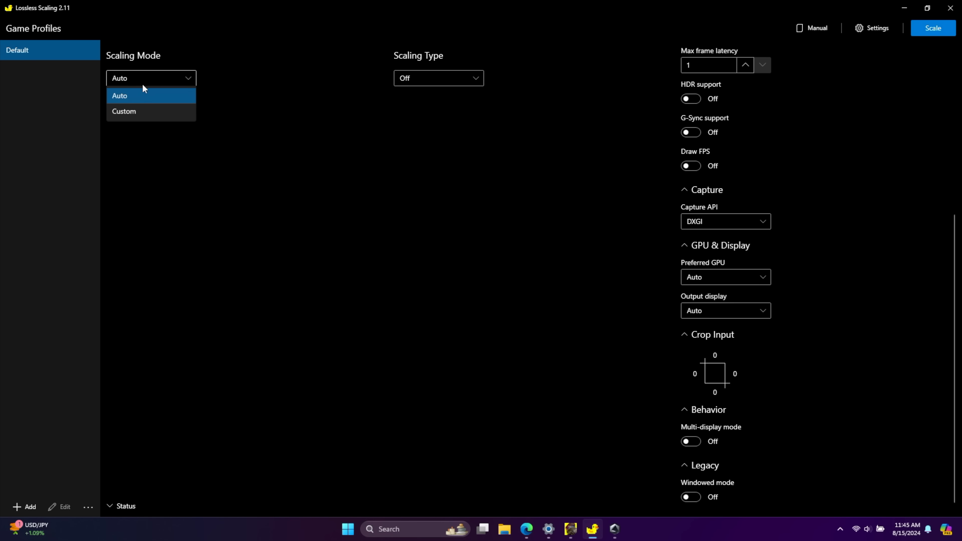
left_click(152, 114)
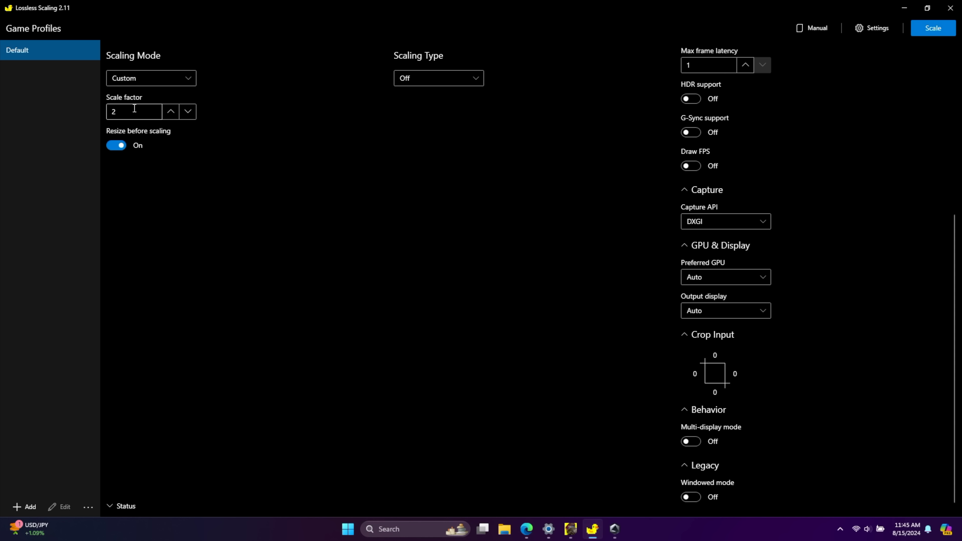
left_click(188, 112)
left_click(174, 112)
left_click(174, 111)
Nudge the custom scale factor up and down, then return Scaling Mode to Auto
left_click(174, 111)
left_click(173, 111)
left_click(173, 110)
left_click(174, 111)
left_click(173, 110)
left_click(173, 111)
left_click(174, 111)
left_click(188, 112)
left_click(190, 78)
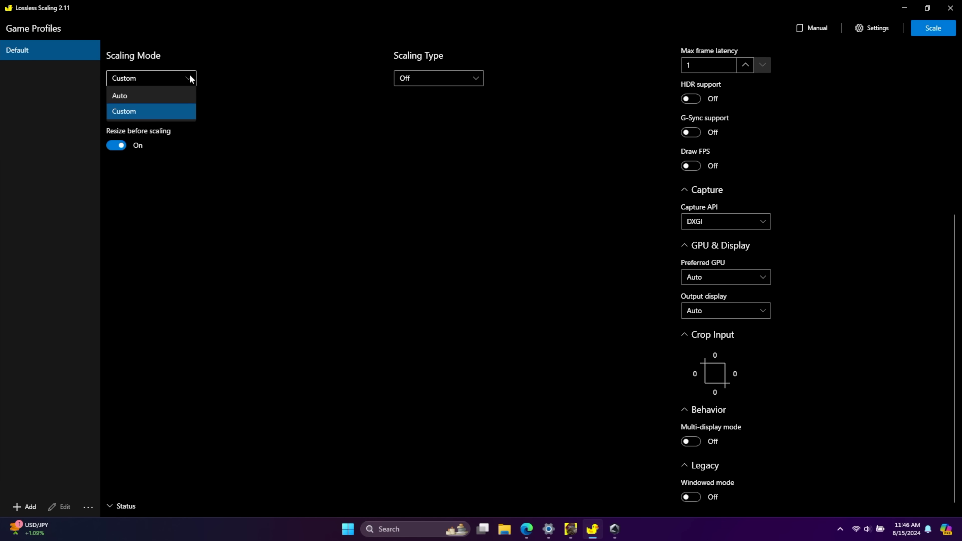
left_click(167, 95)
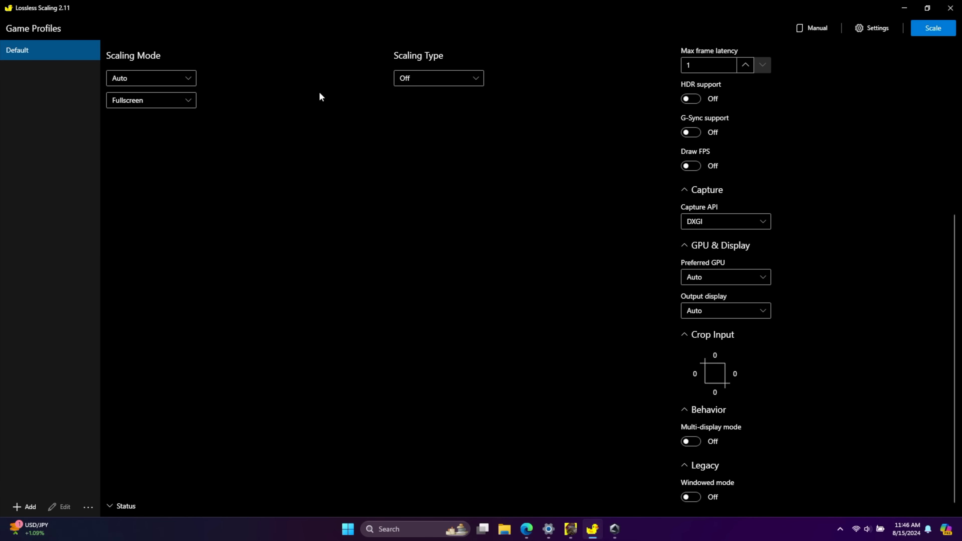
Choose LS1 as the scaling type and adjust its sharpness slider
left_click(482, 78)
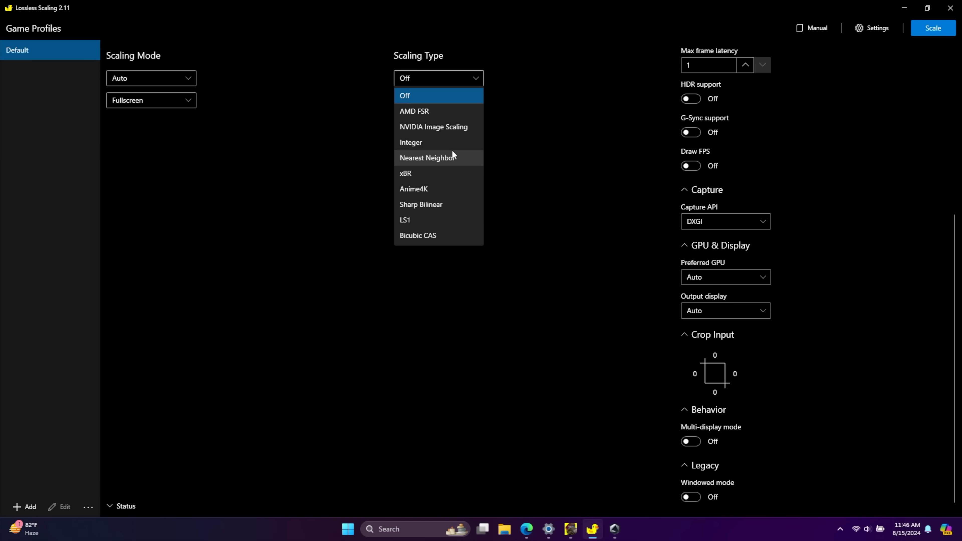
left_click(424, 222)
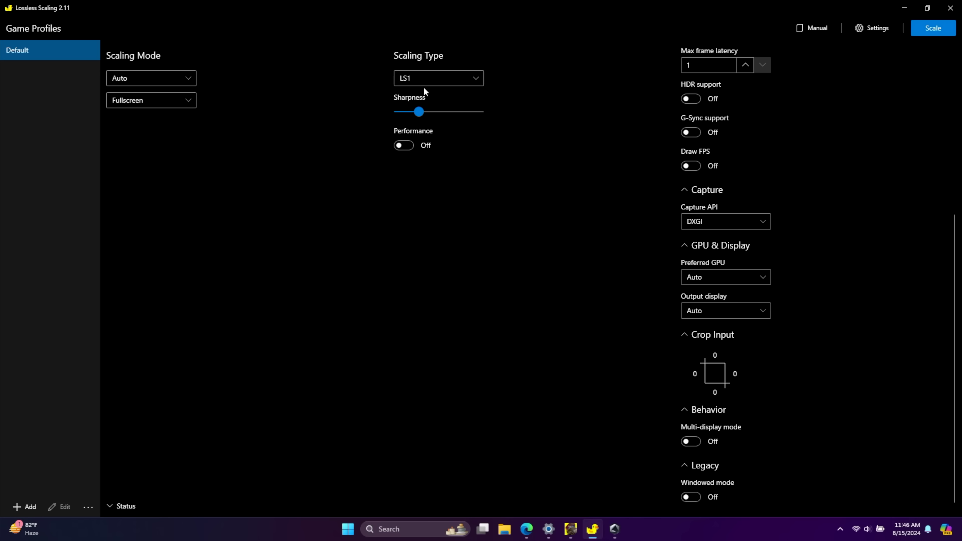
mouse_move(419, 112)
left_mouse_down()
mouse_move(404, 114)
mouse_move(412, 114)
left_mouse_up()
View the upscaled Cyberpunk 2077, then return to Lossless Scaling showing 1600x900 scaled to 1920x1080
left_click(571, 529)
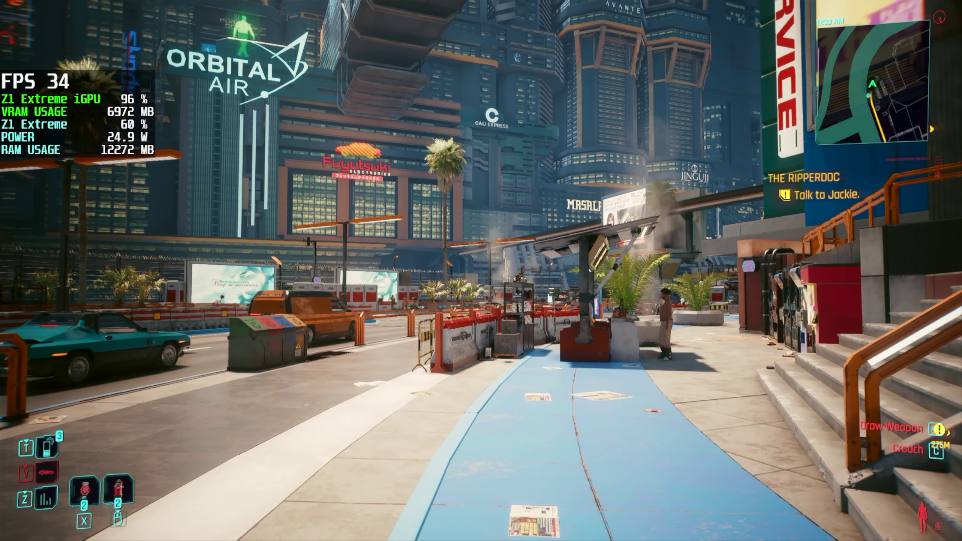
key("super")
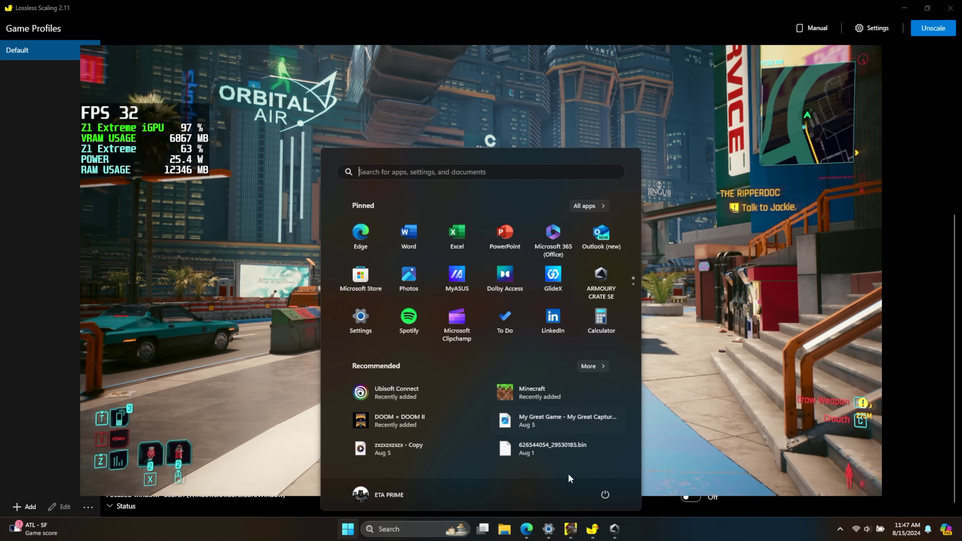
left_click(595, 531)
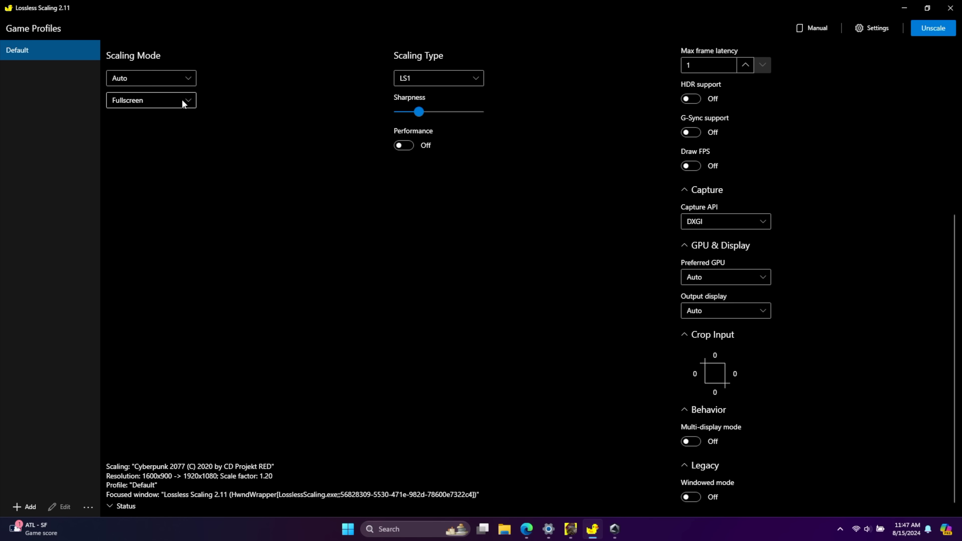
Check the Scaling Type list and keep LS1 selected
left_click(455, 78)
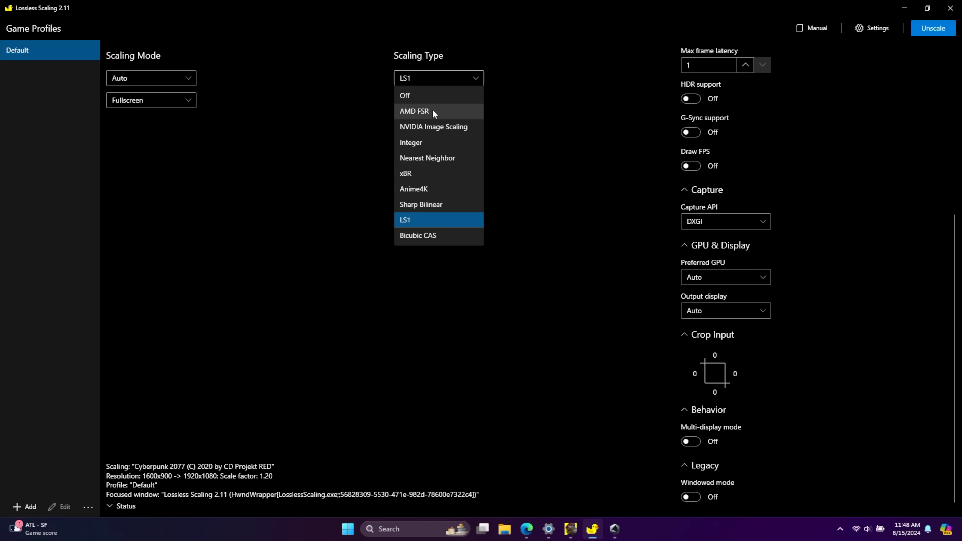
left_click(551, 111)
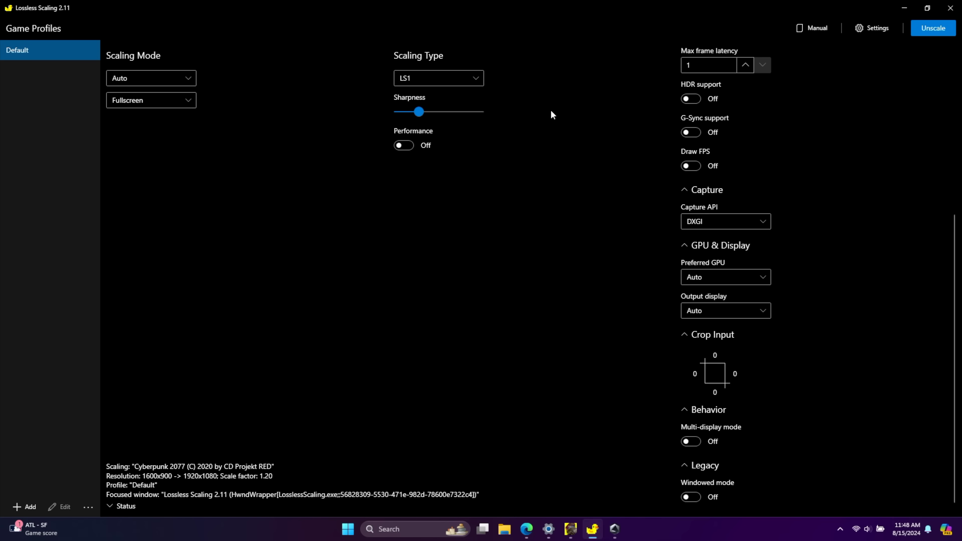
Bring Cyberpunk 2077 forward and walk the sidewalk toward the market stalls and vendor cart
left_click(571, 529)
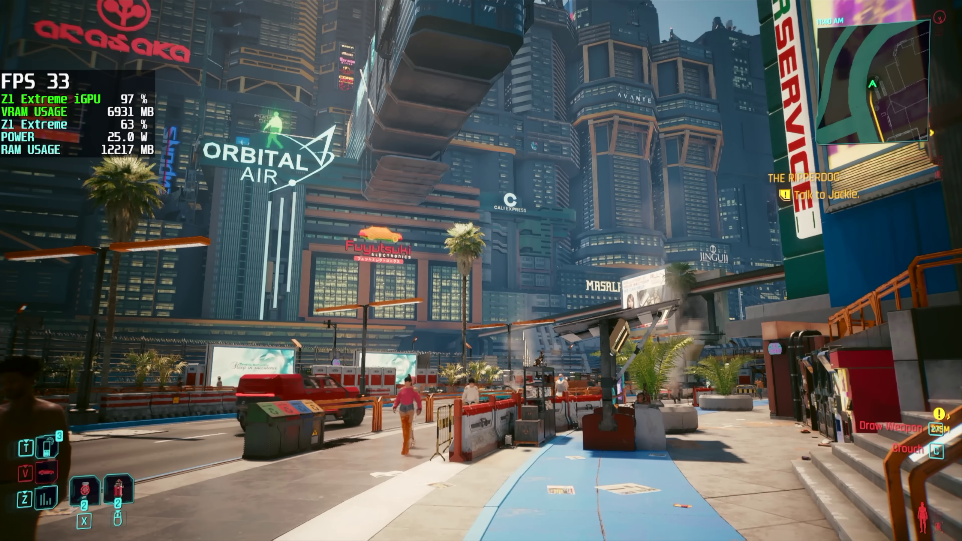
key("w")
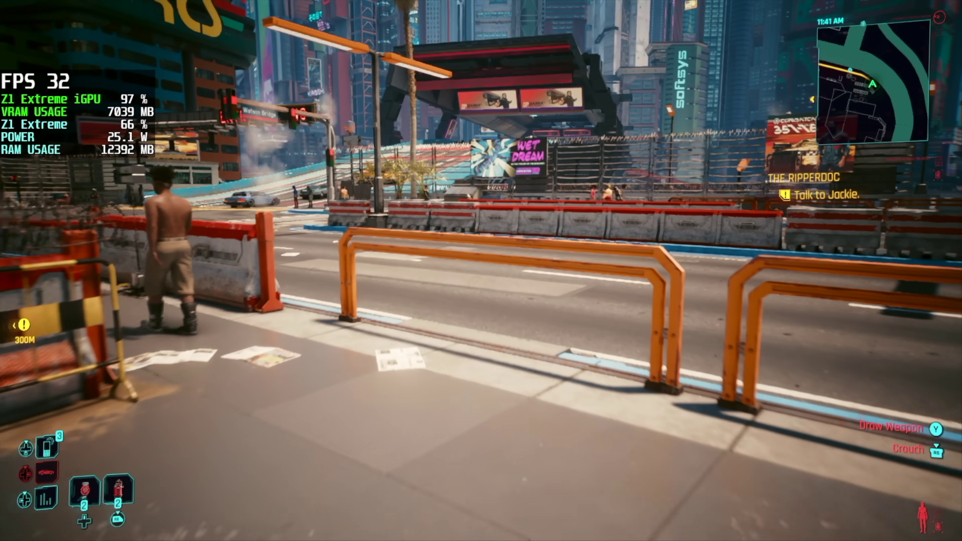
key("w")
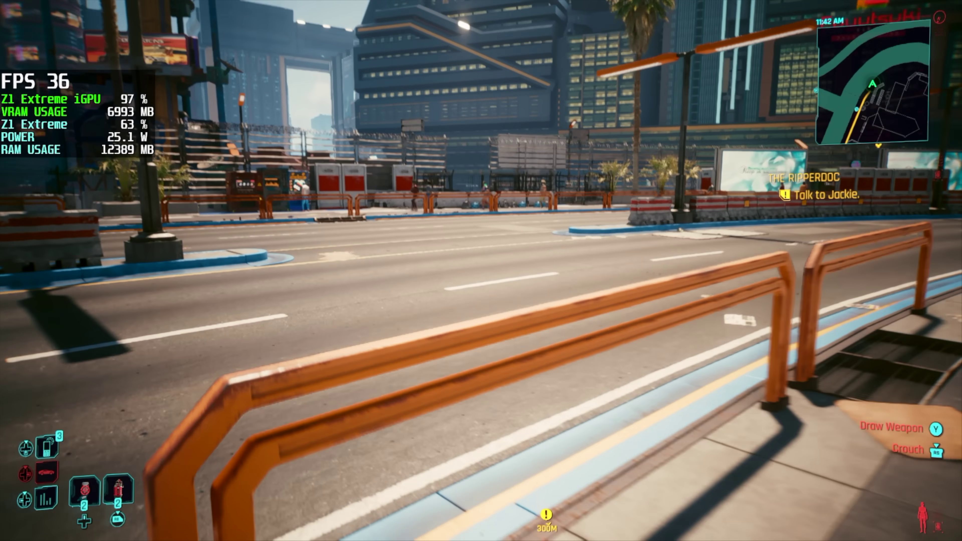
key("w")
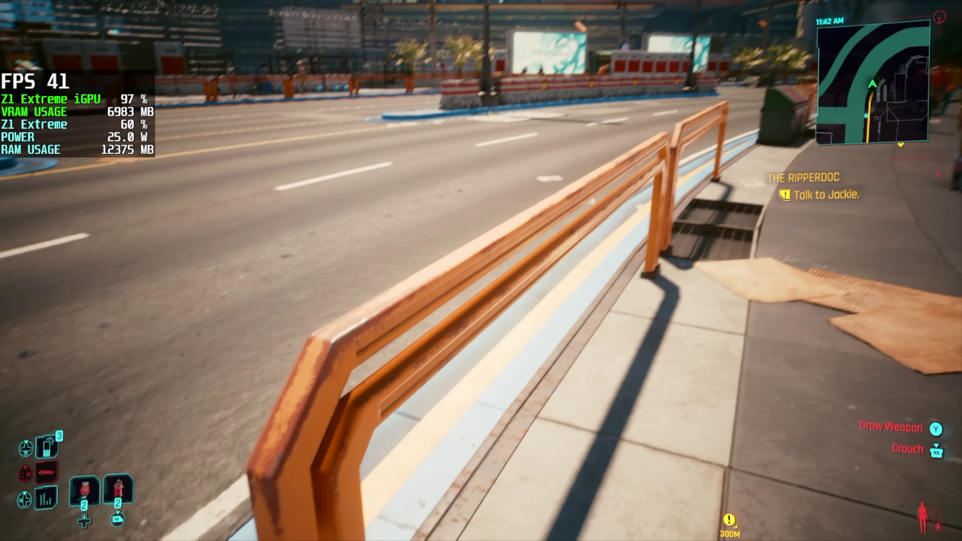
key("w")
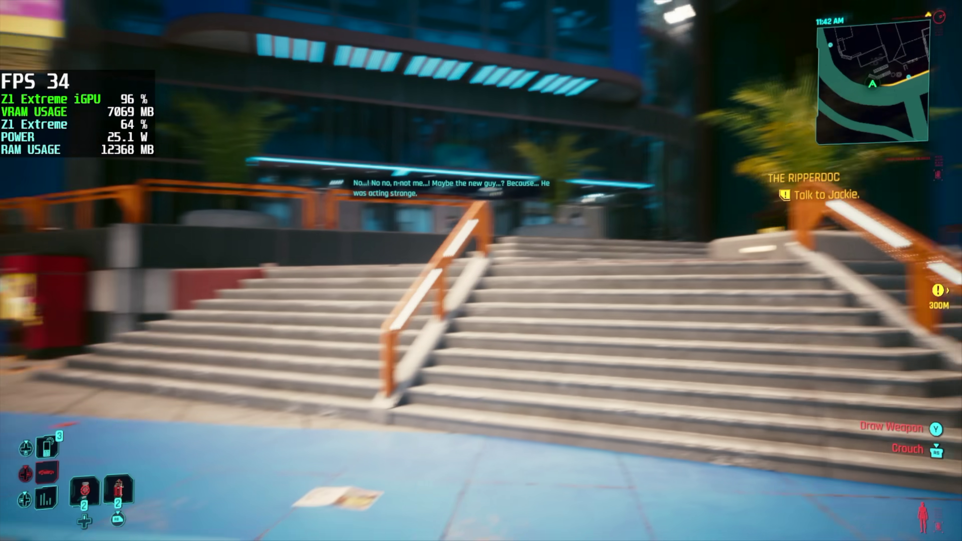
key("w")
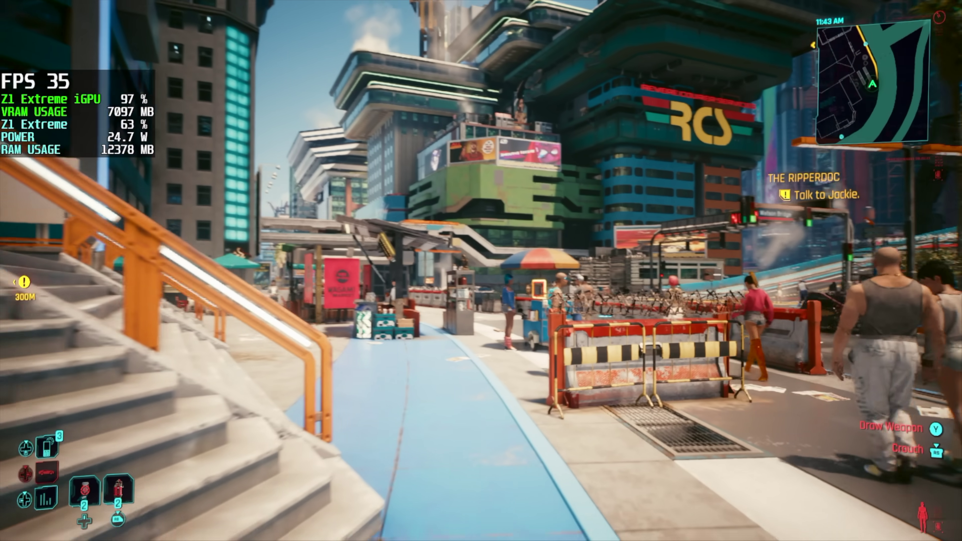
key("w")
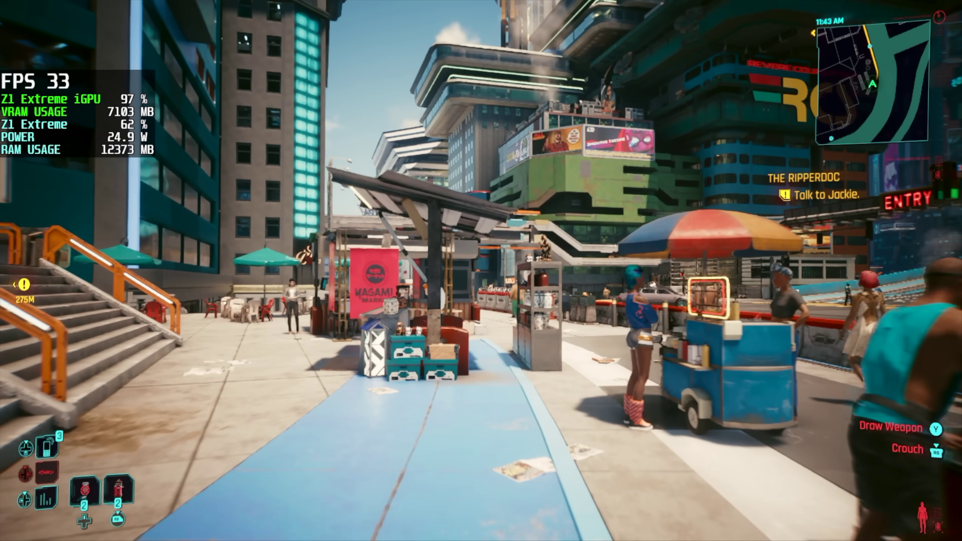
key("w")
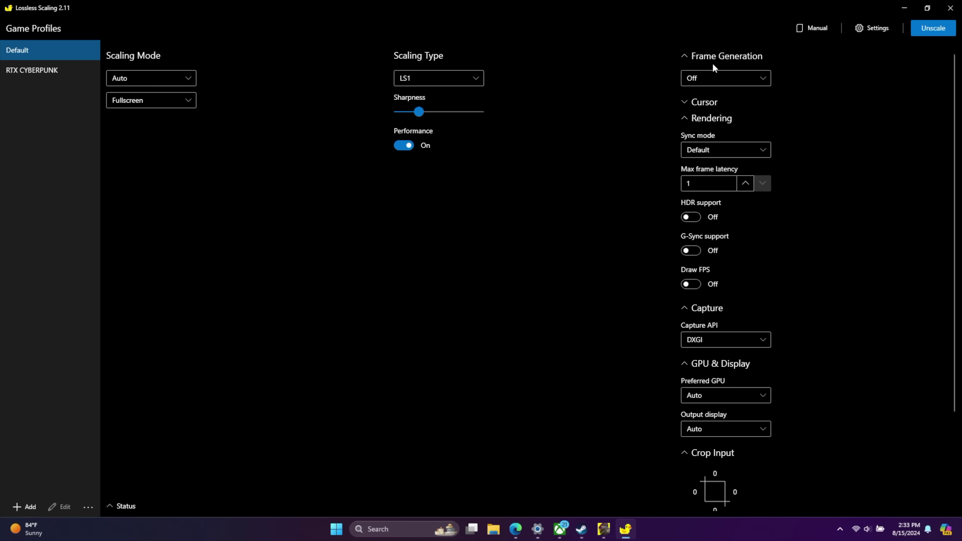
Set Frame Generation to LSFG 2.3, keeping mode X2 with Performance on
left_click(720, 84)
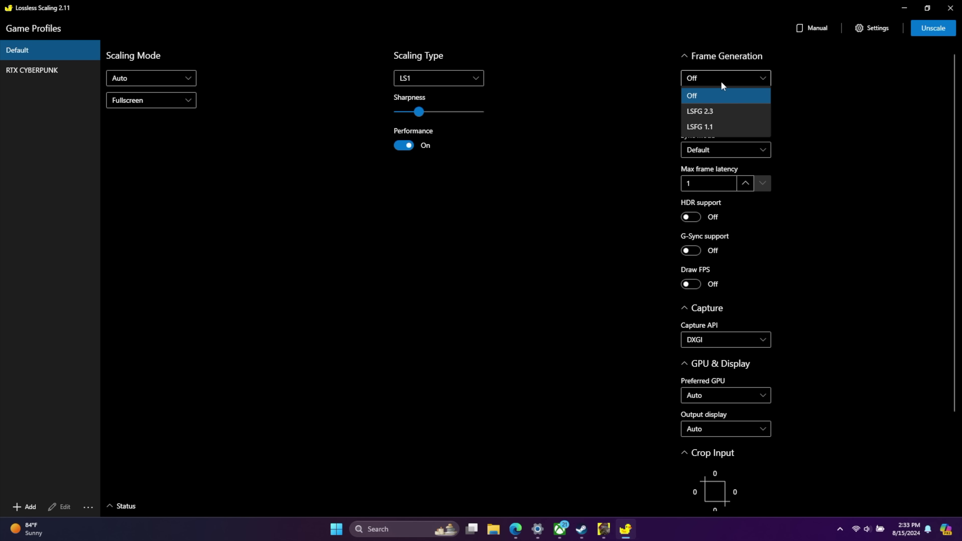
left_click(722, 115)
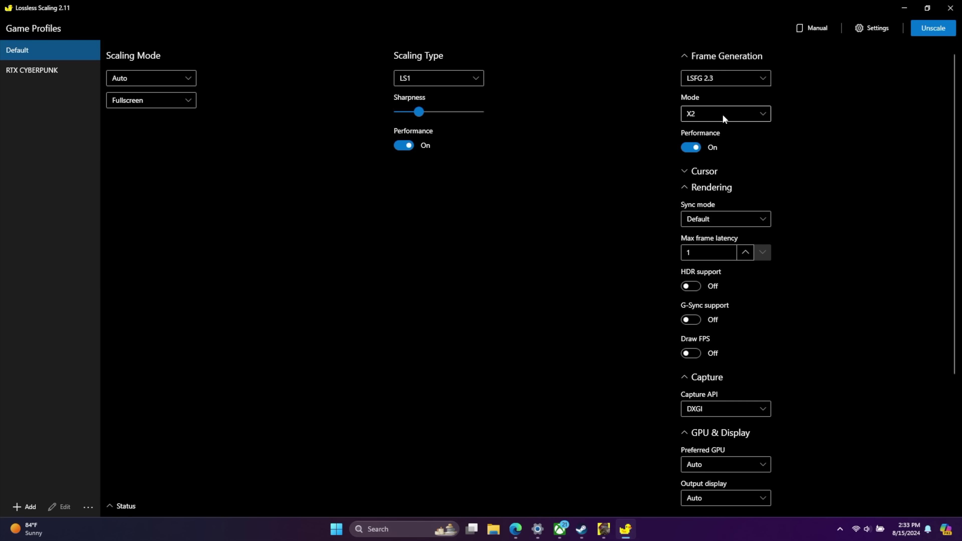
left_click(765, 113)
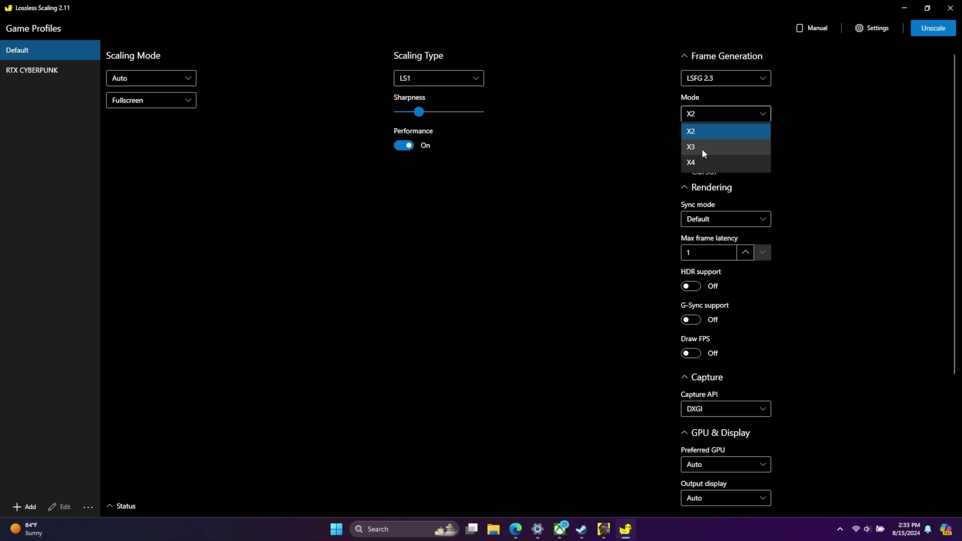
left_click(799, 146)
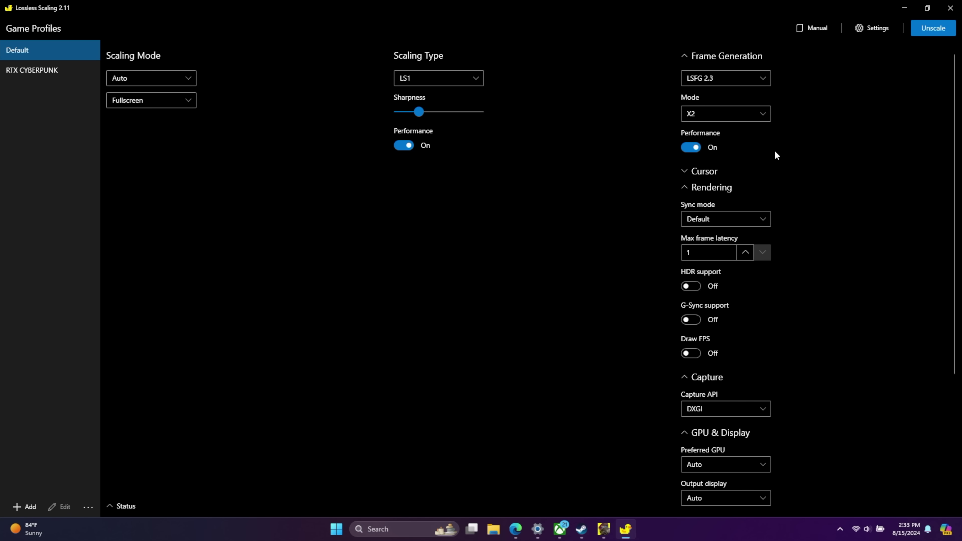
mouse_move(711, 118)
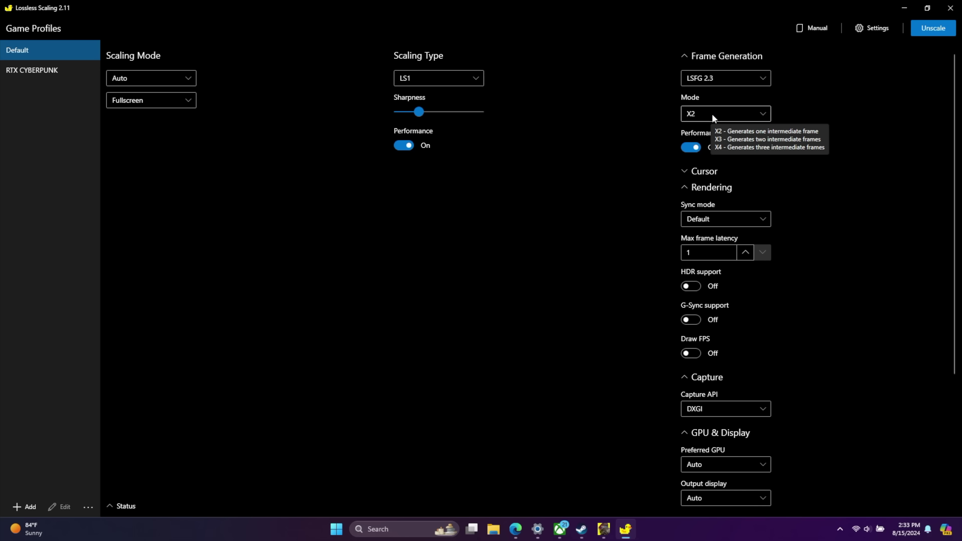
left_click(688, 147)
left_click(688, 148)
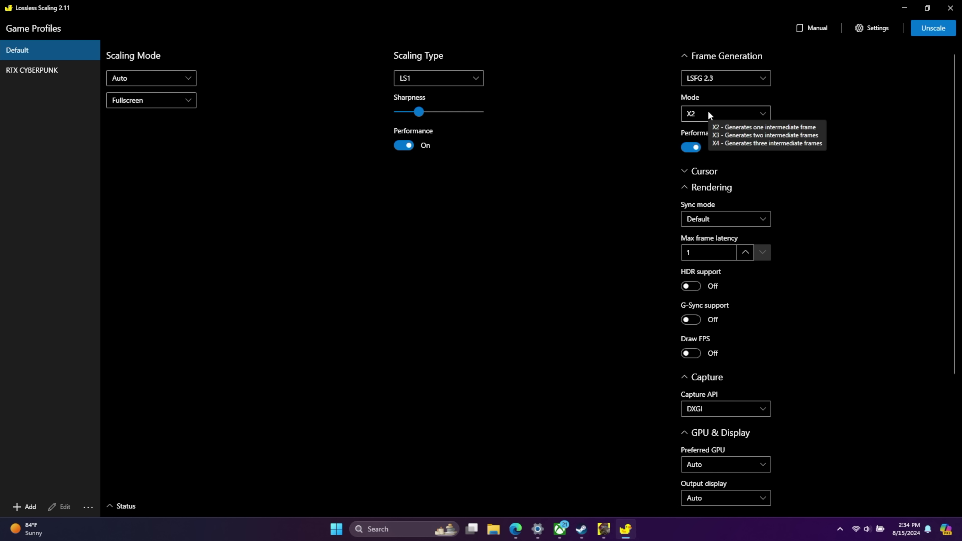
left_click(687, 171)
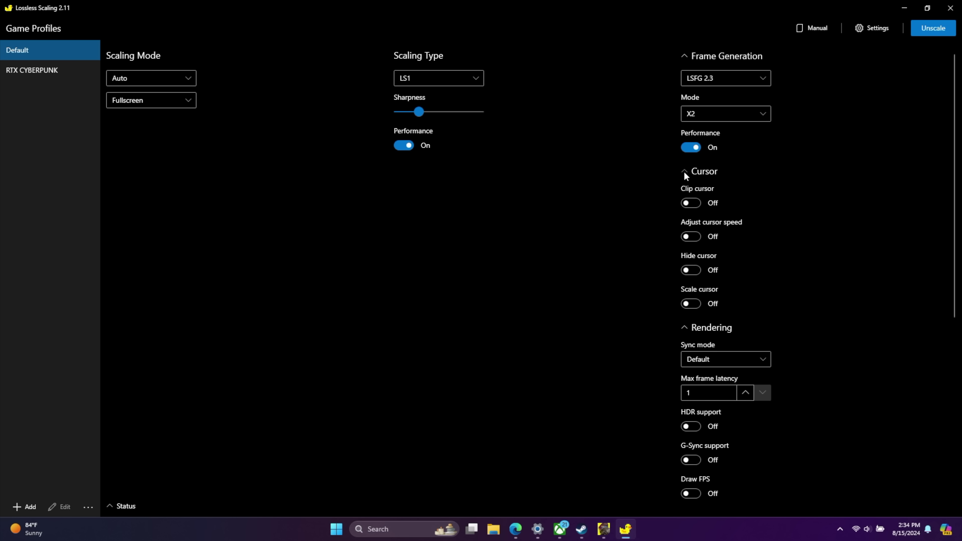
left_click(684, 172)
left_click(691, 148)
left_click(699, 149)
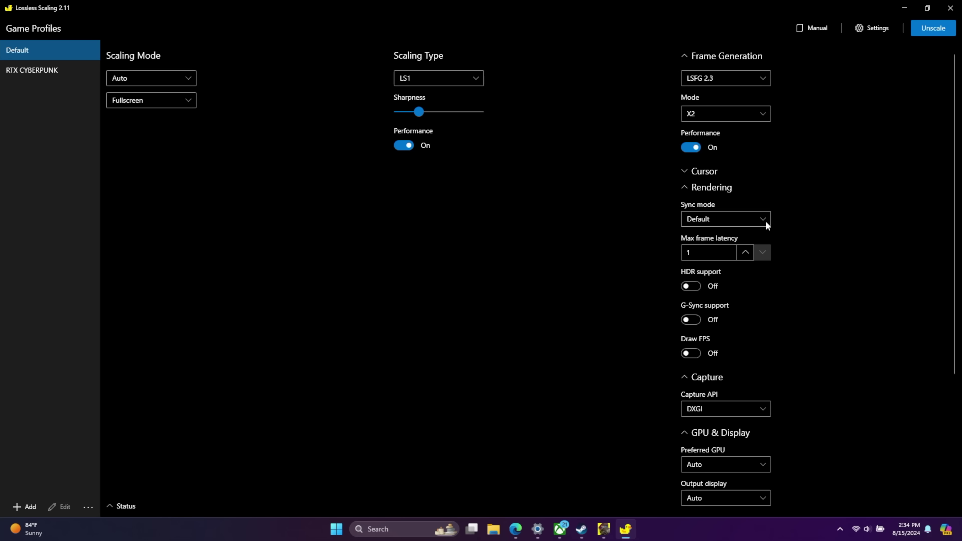
mouse_move(763, 221)
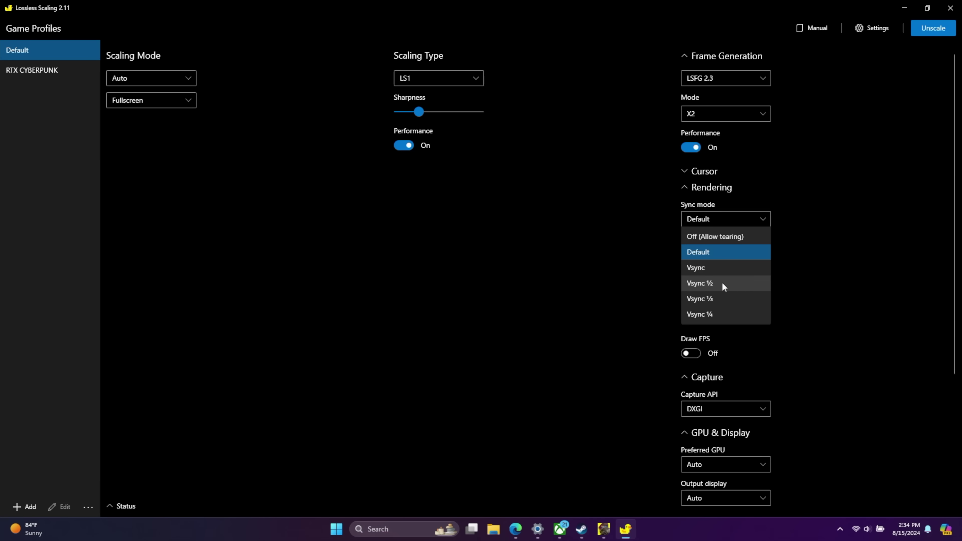
left_click(714, 251)
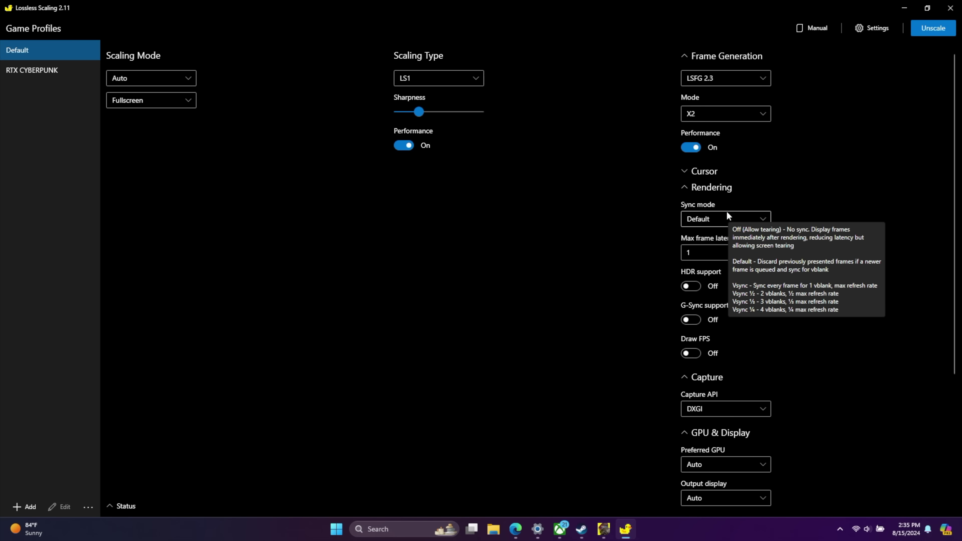
Set Max frame latency to 2 and switch the Draw FPS toggle on
mouse_move(712, 253)
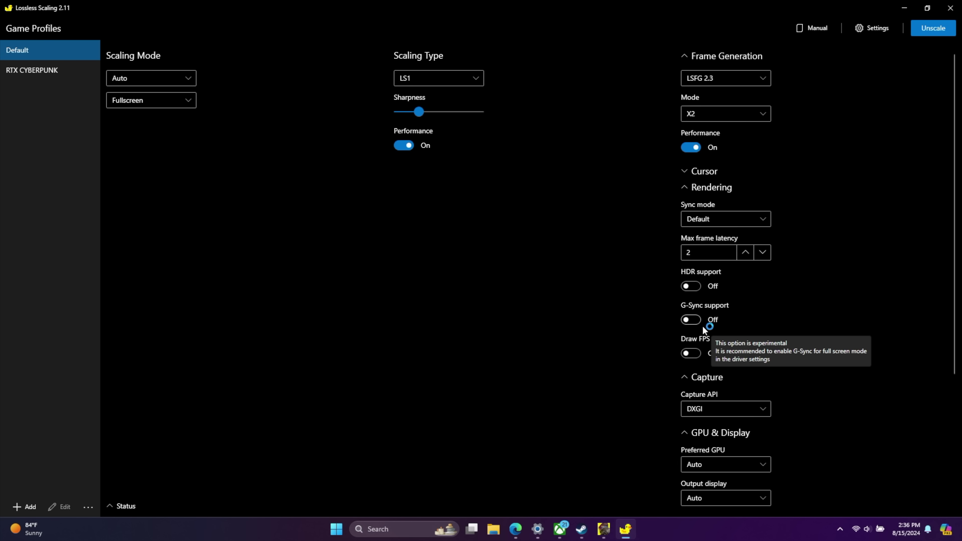
left_click(691, 355)
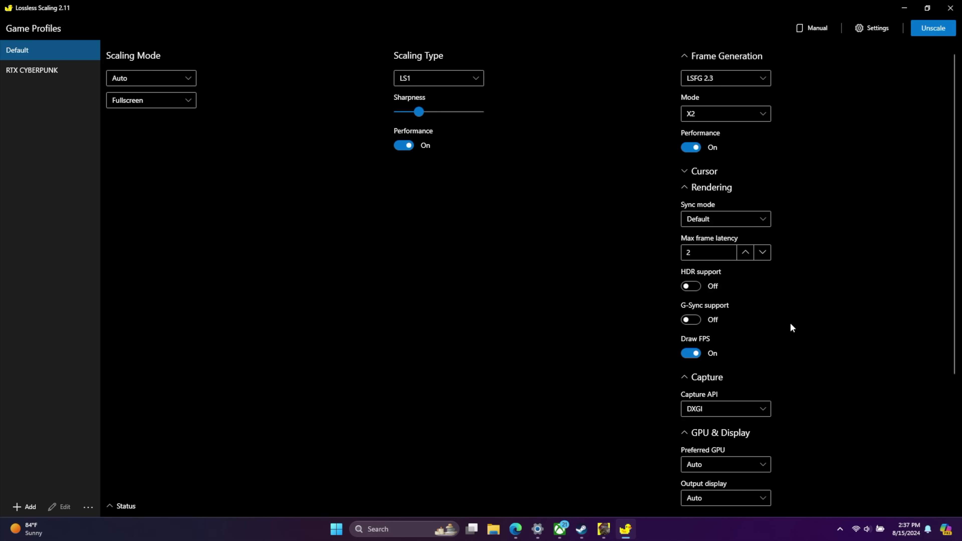
Unscale and rescale Cyberpunk 2077, then close the pause menu to resume play
left_click(940, 32)
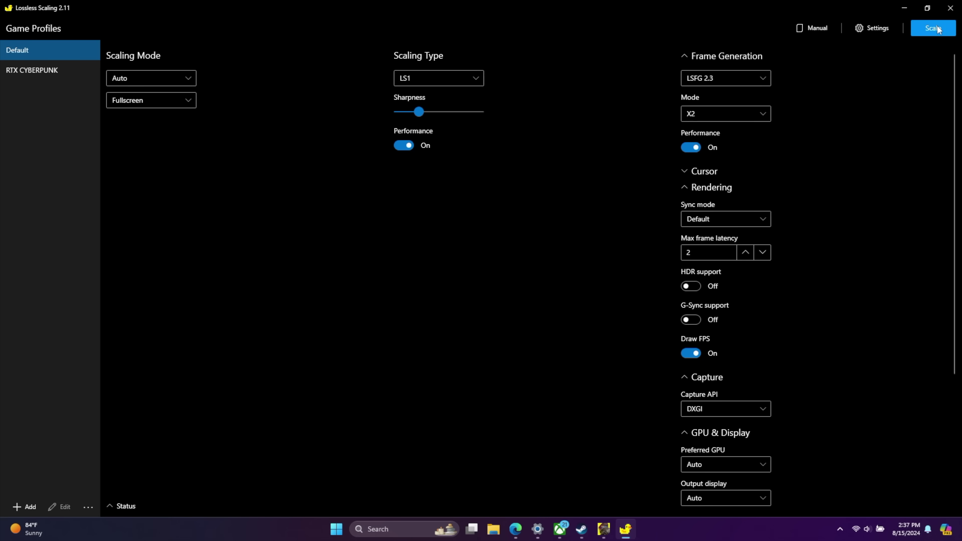
left_click(938, 30)
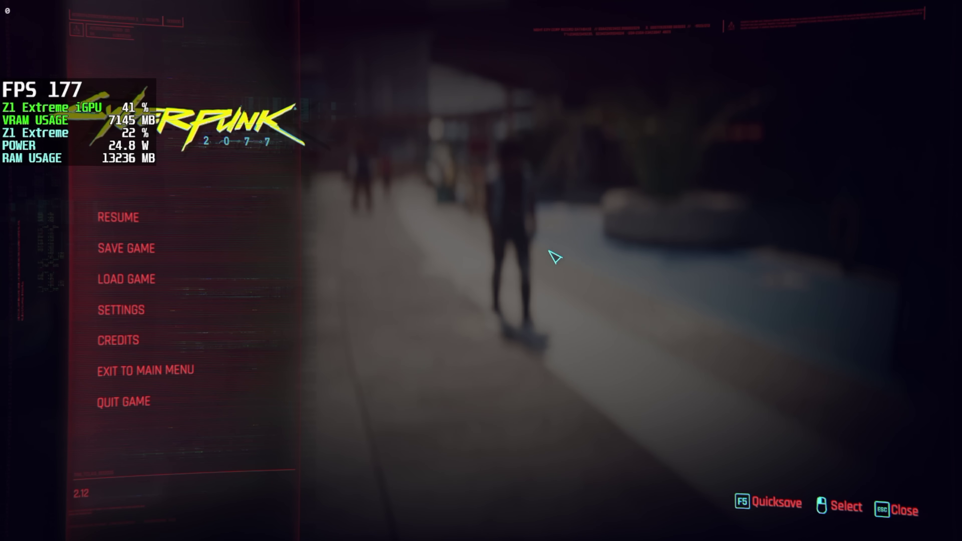
key("Escape")
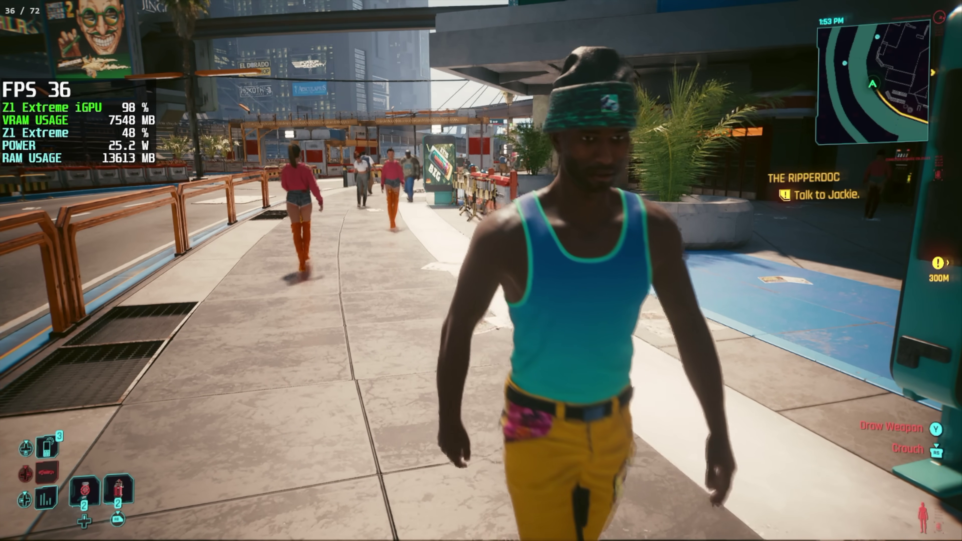
Walk forward down the sidewalk past the pedestrians and the kiosk
key("w")
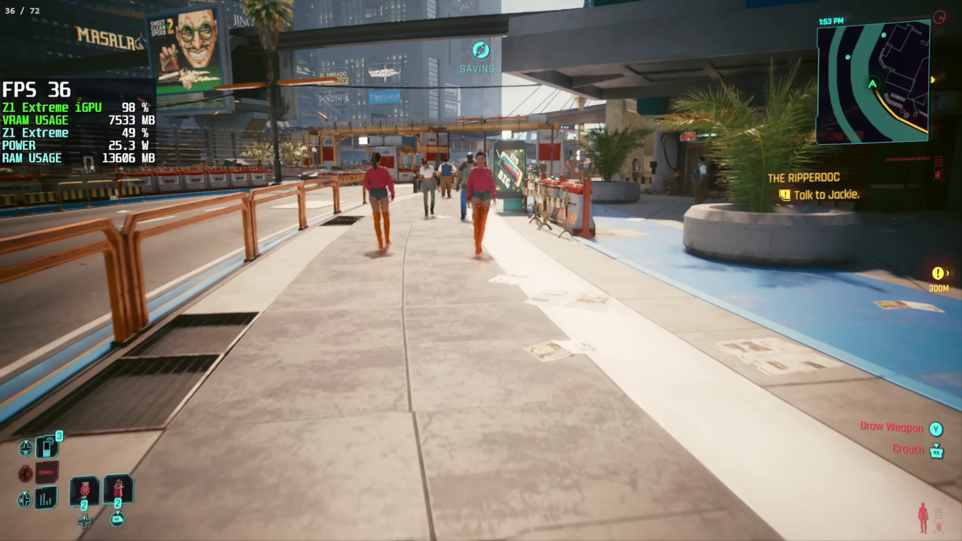
key("w")
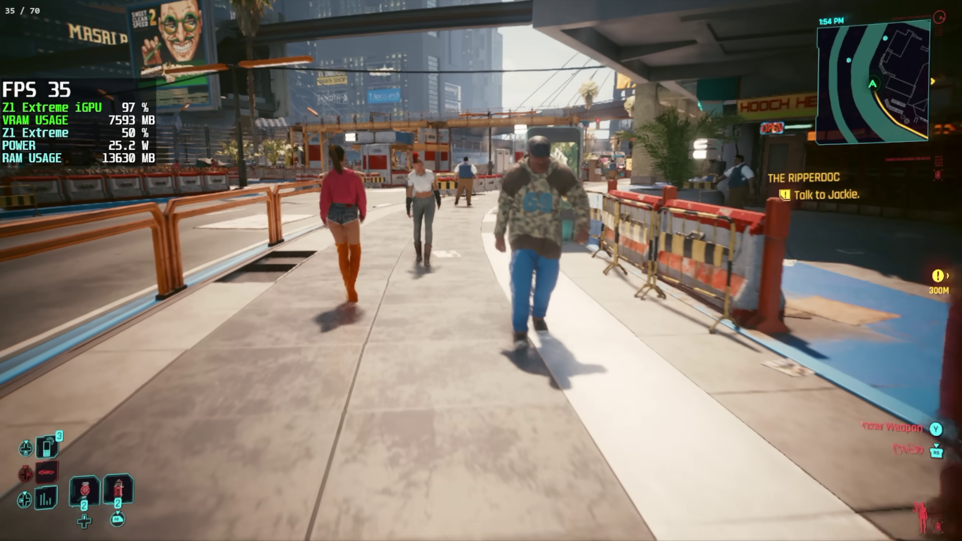
key("w")
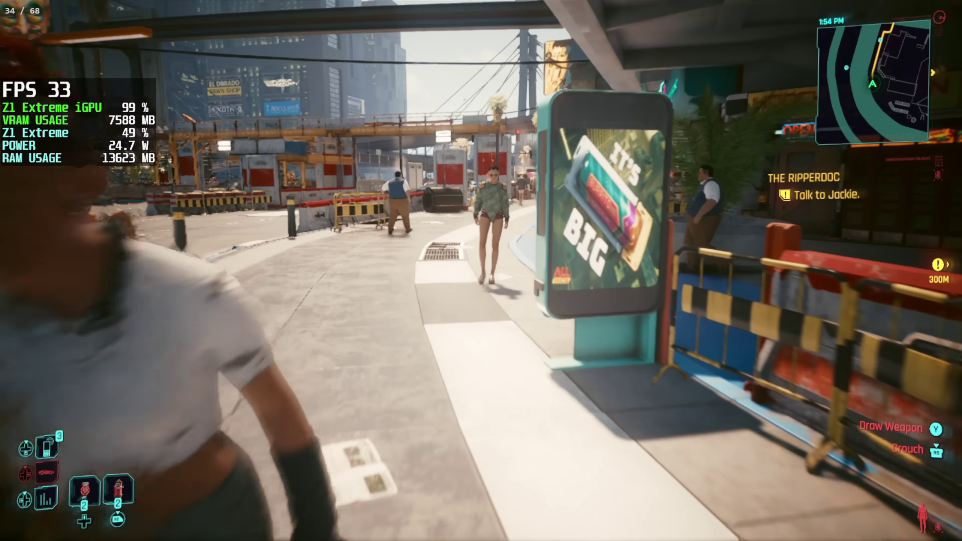